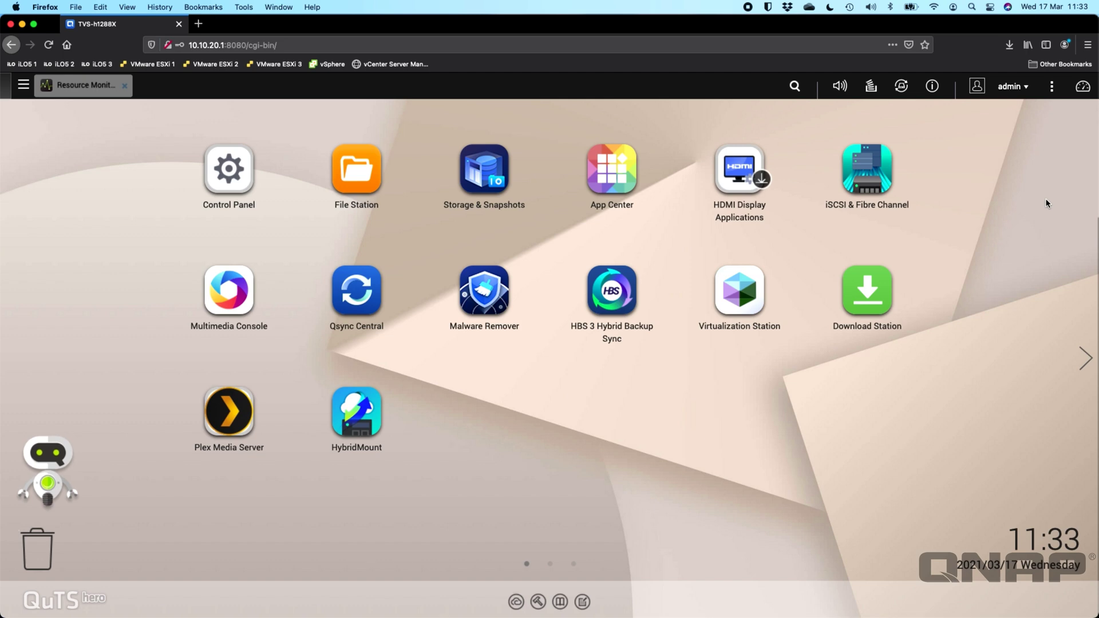
- Open the system dashboard to view system health, resources and the GTX 1050 Ti expansion card
click(1082, 86)
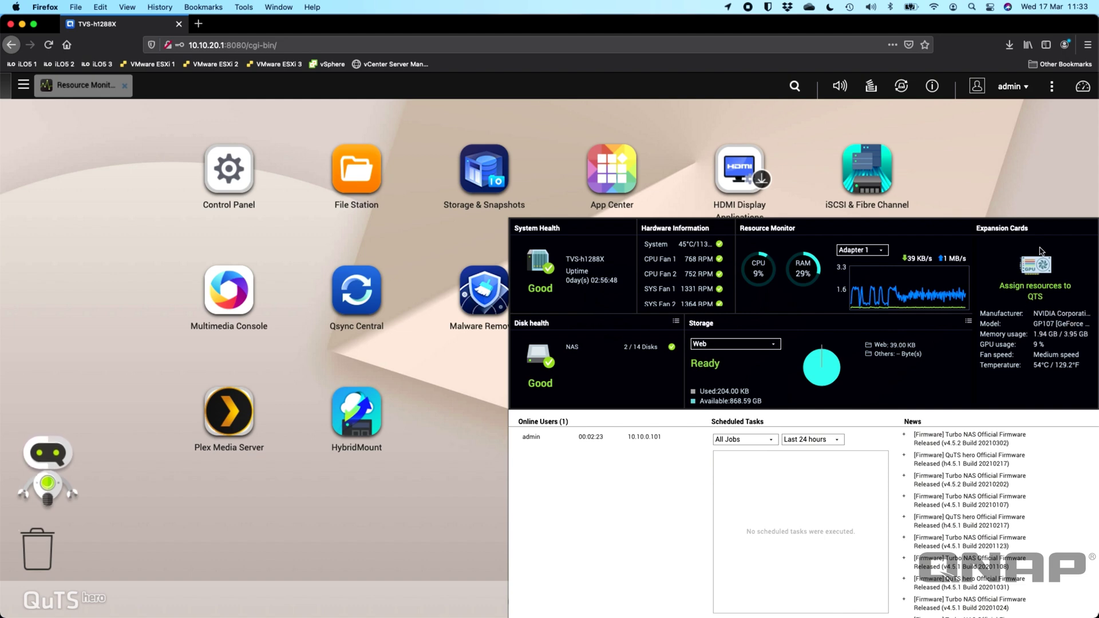
- Go to the GTX 1050 Ti's Hardware Resources page from the 'Assign resources to QTS' link
click(1009, 230)
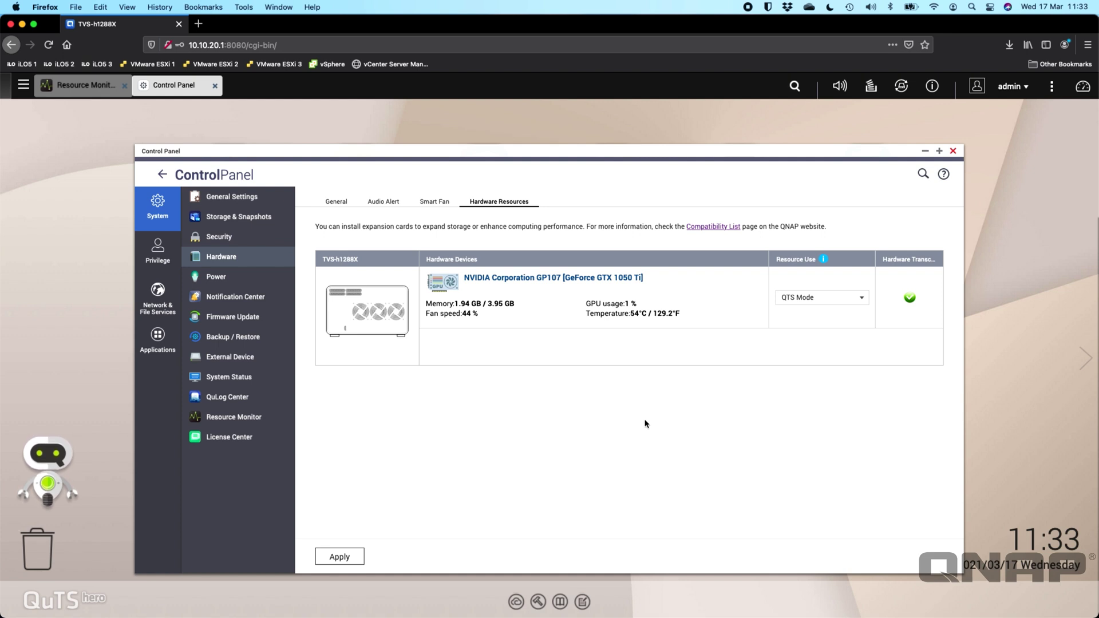
- Keep the GTX 1050 Ti's resource use on QTS Mode and close Control Panel
click(816, 298)
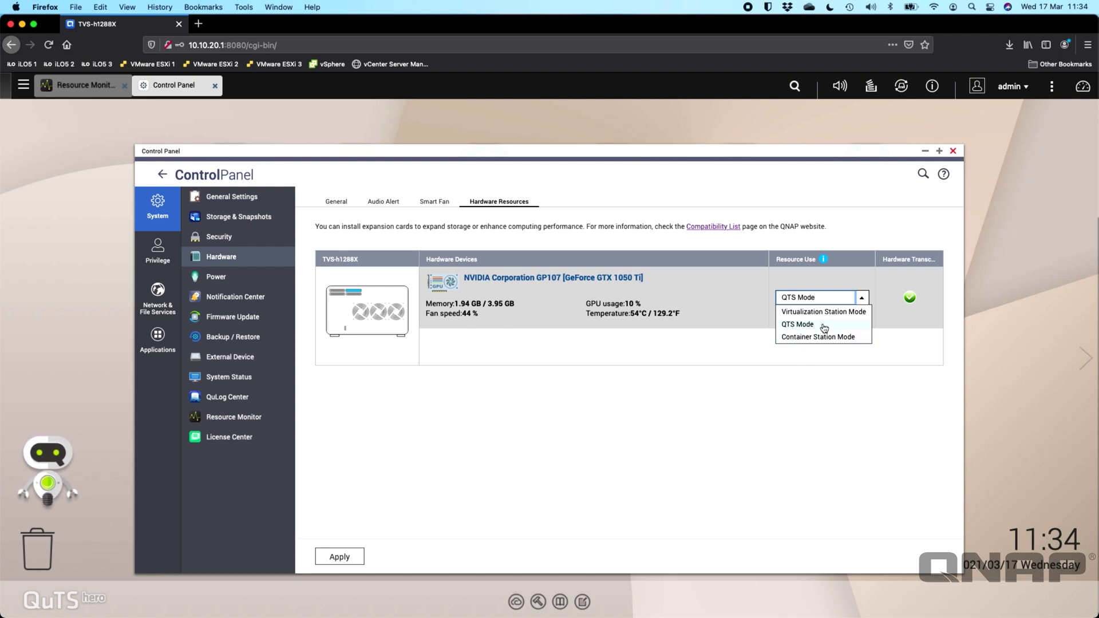
click(728, 345)
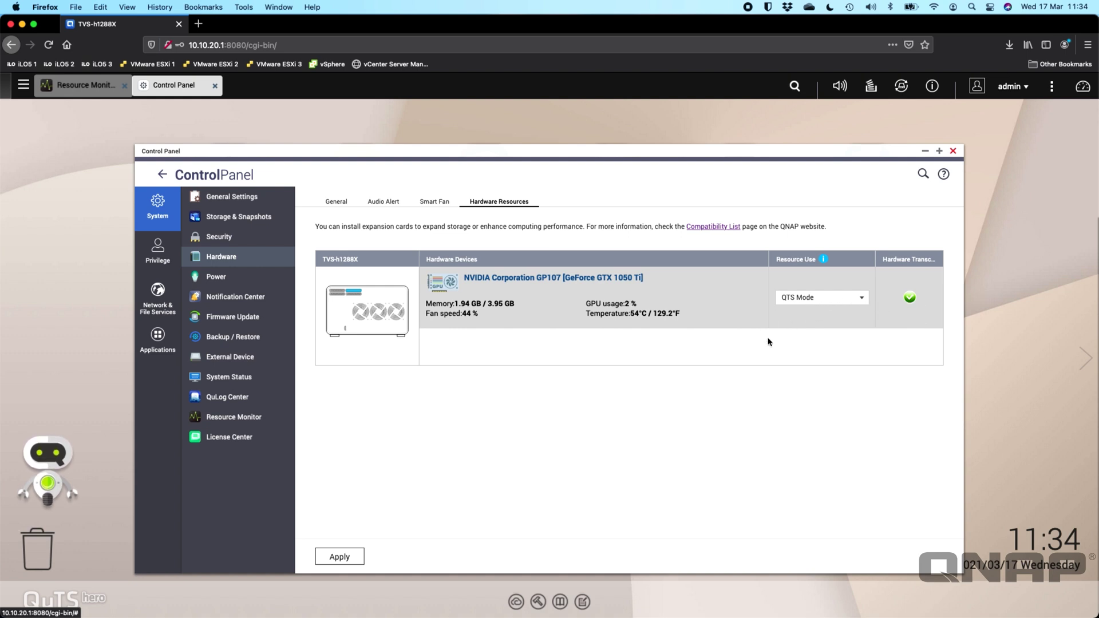
click(953, 152)
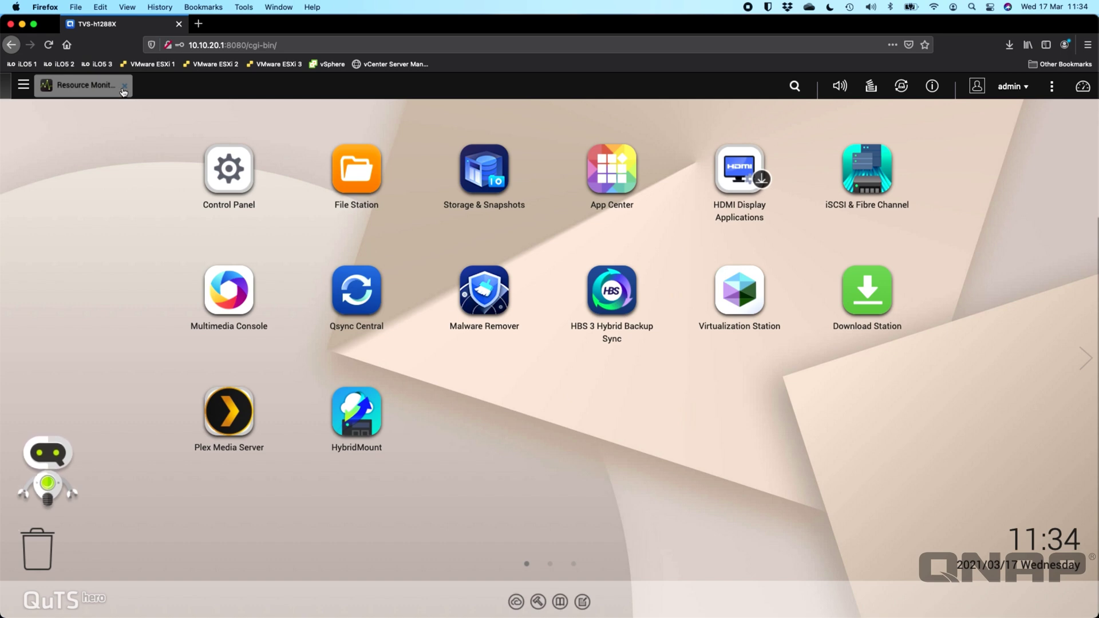
- Restore Resource Monitor on the Graphics Card charts showing 20.0% GPU usage and 1.94 GB memory
click(83, 86)
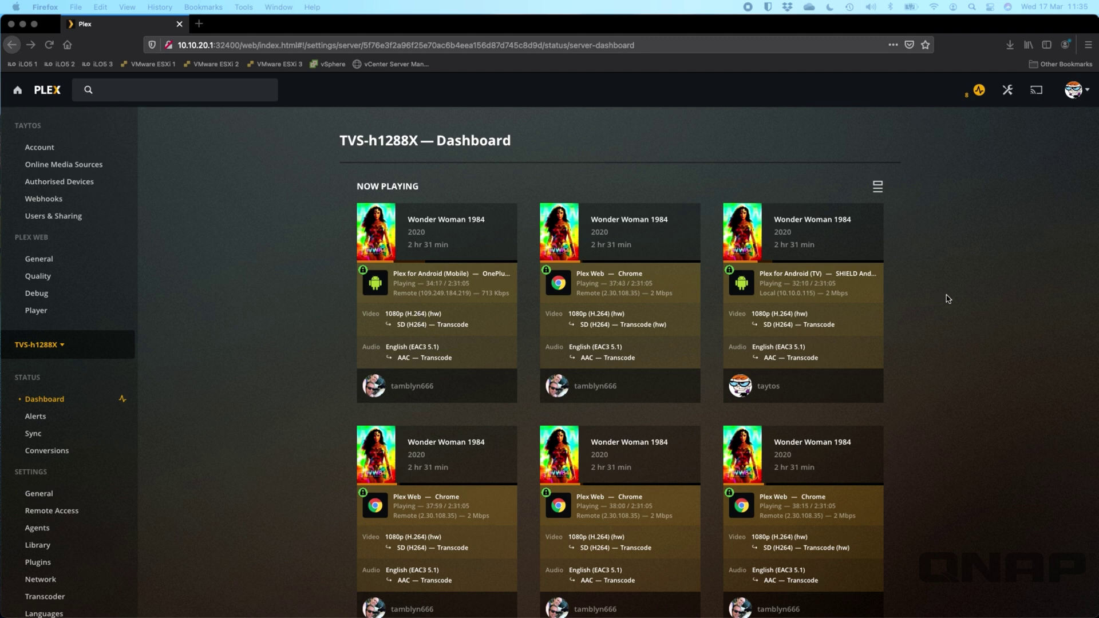
- Scroll through the Now Playing cards for the eight Wonder Woman 1984 hardware transcodes
scroll(948, 299, down, 4)
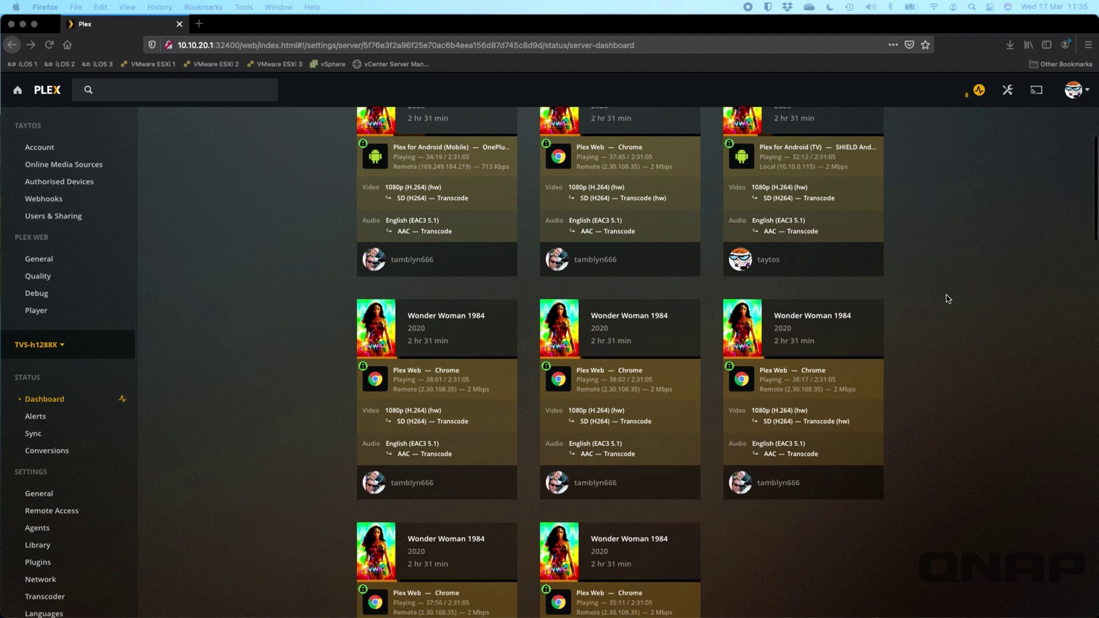
scroll(948, 298, up, 2)
scroll(948, 298, down, 2)
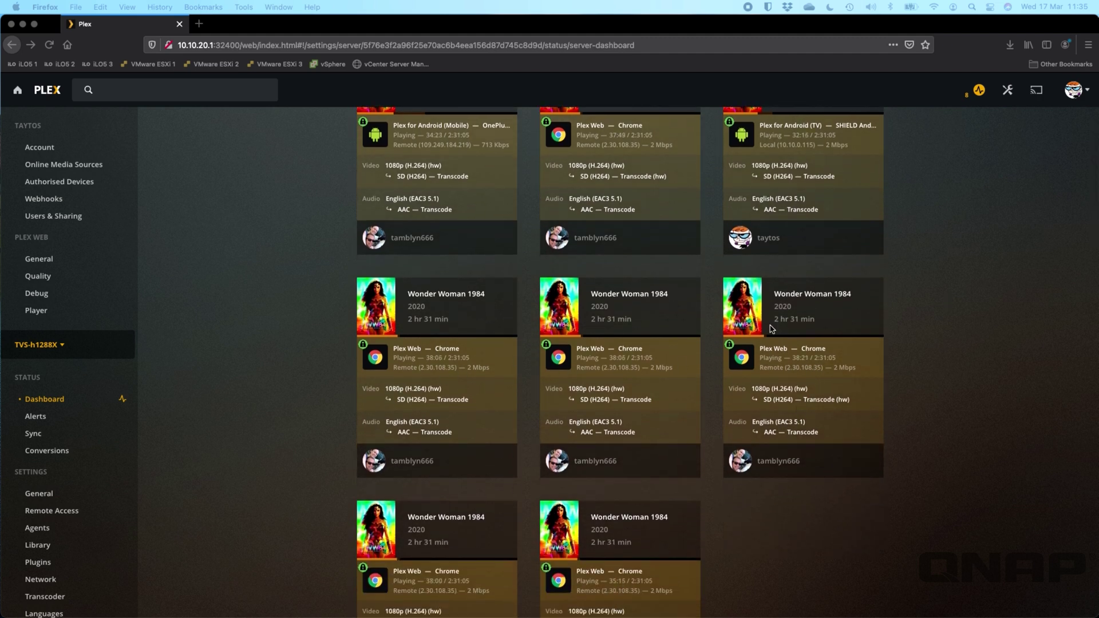
scroll(864, 362, up, 2)
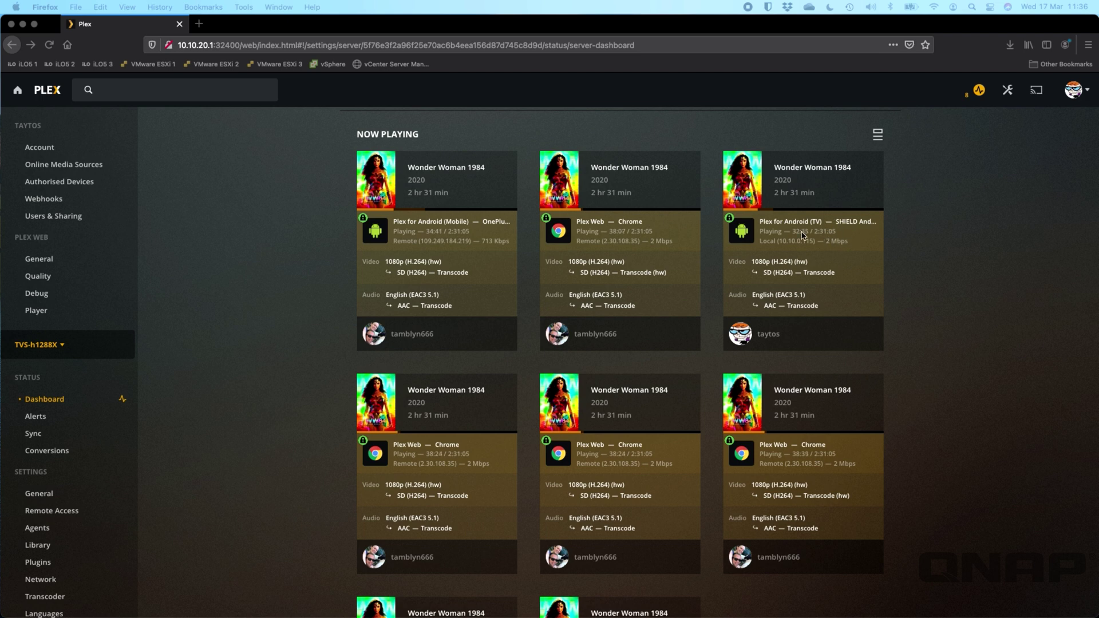
scroll(845, 386, down, 3)
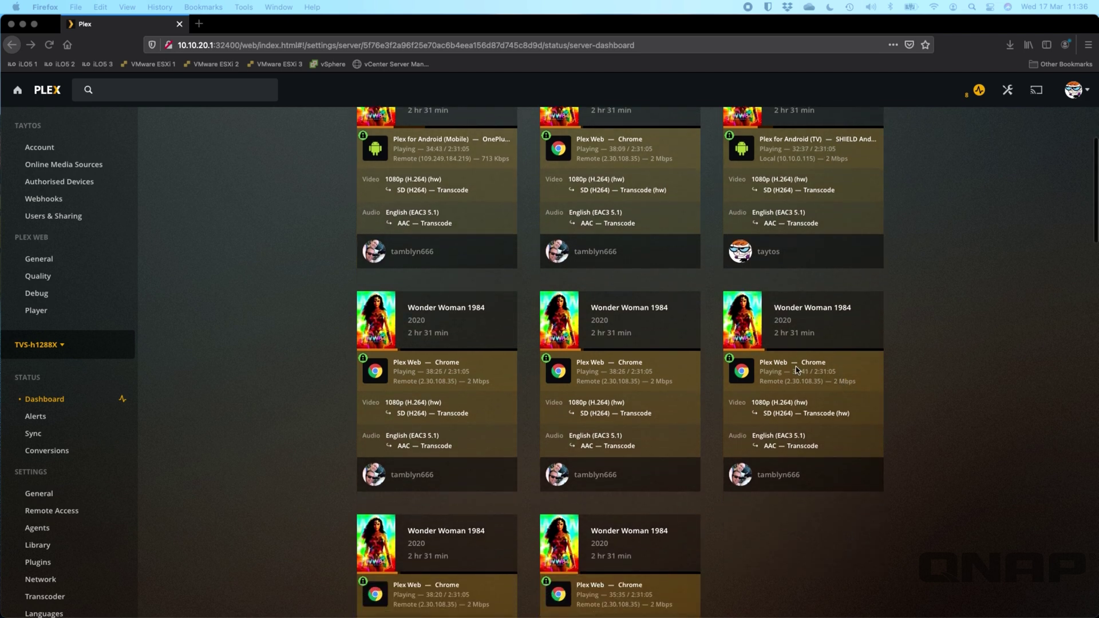
scroll(709, 438, down, 2)
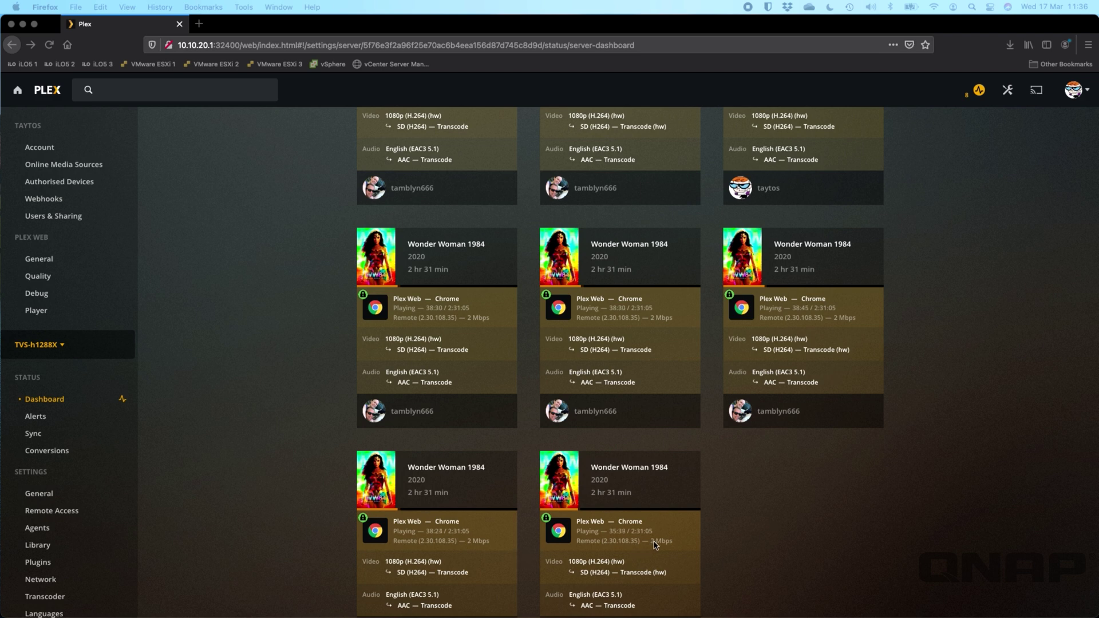
scroll(793, 521, up, 7)
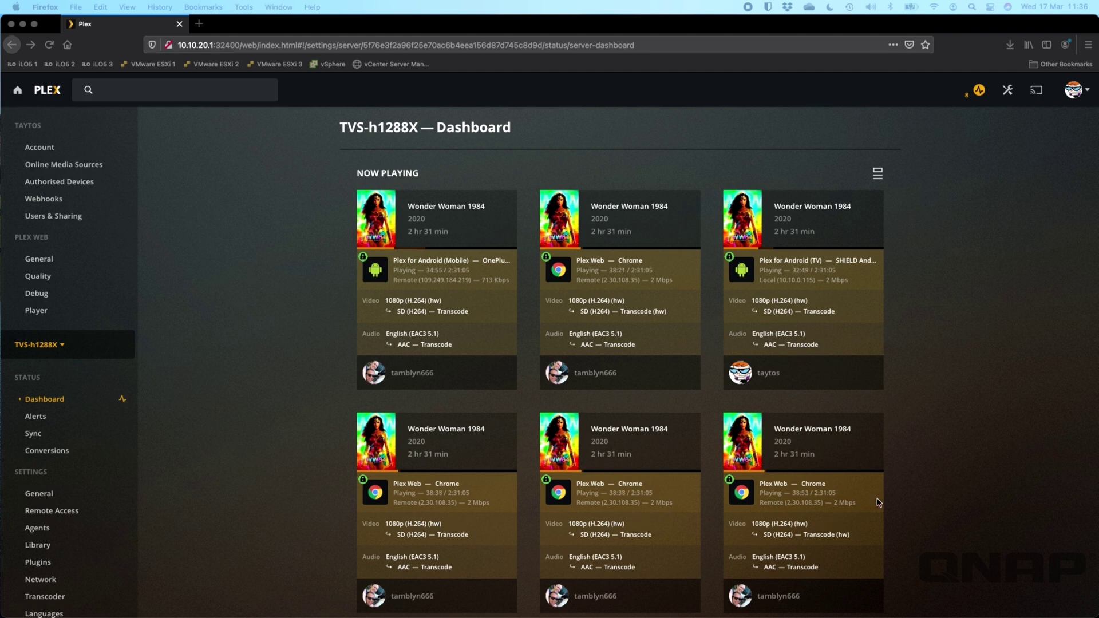
scroll(879, 502, down, 5)
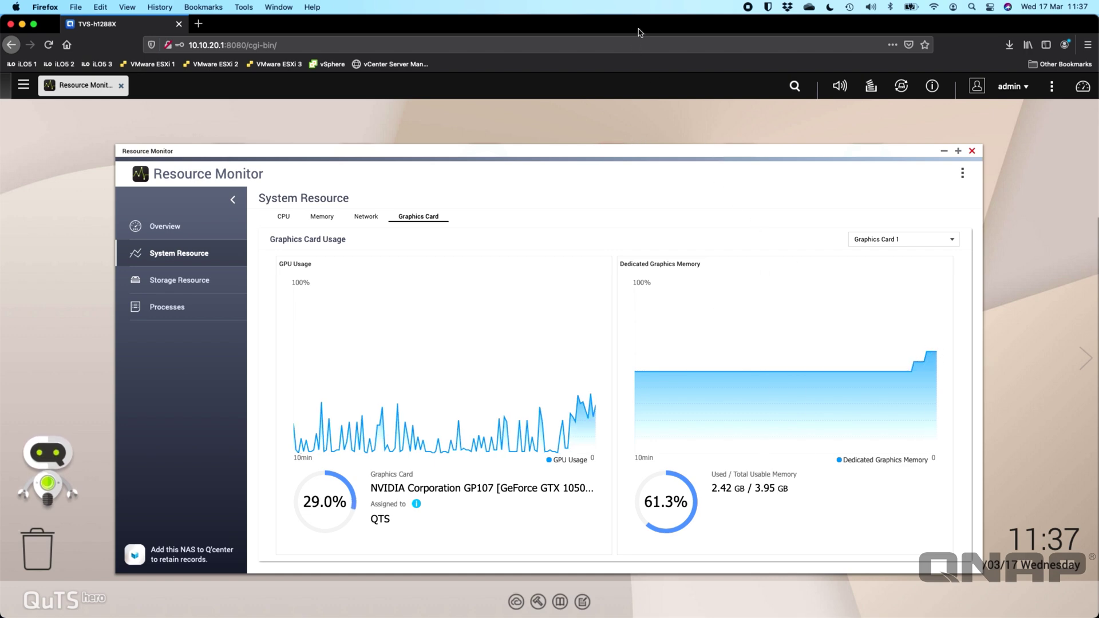
- After checking the 29.0% GPU usage, switch to the Plex dashboard Space with Ctrl+Right
key(ctrl+Right)
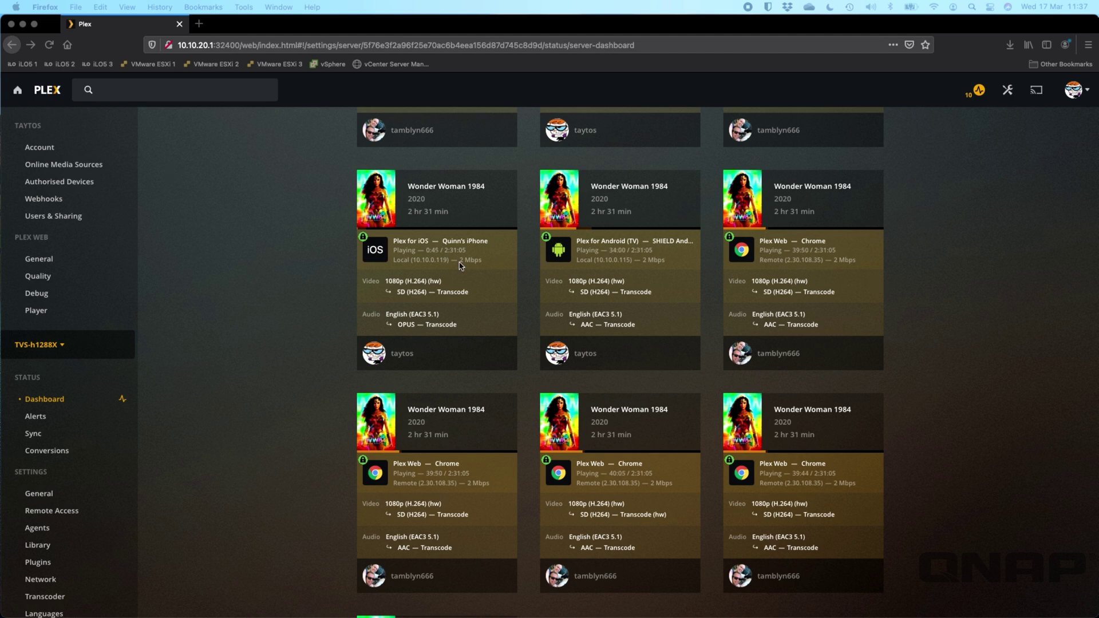
- Scroll the Now Playing cards to review the iOS, Android TV and Chrome transcodes
scroll(1019, 408, down, 1)
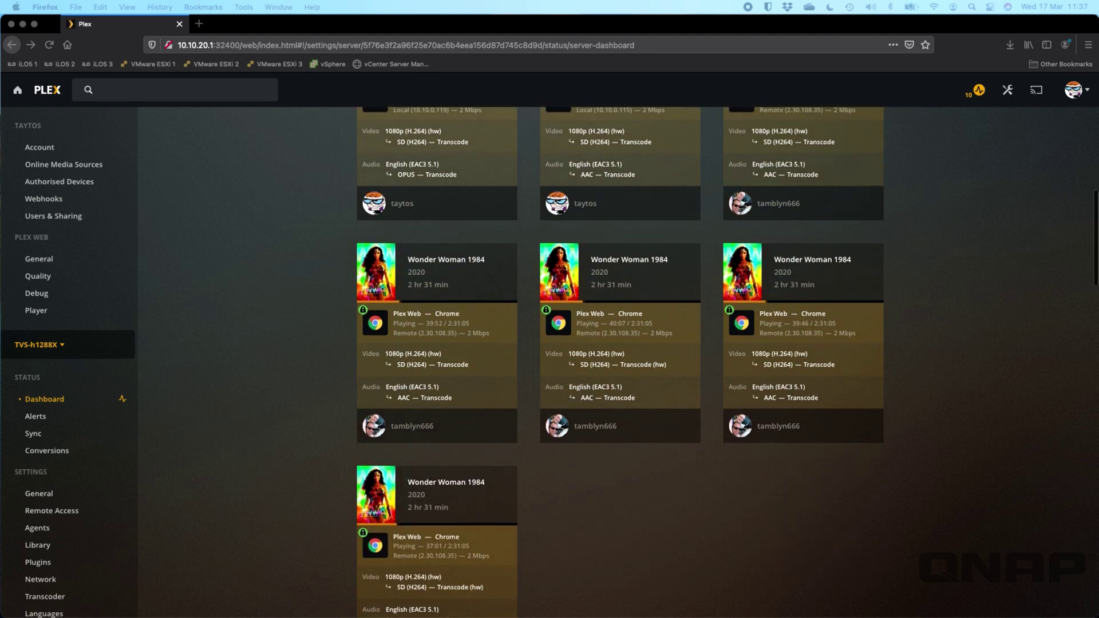
scroll(654, 534, up, 5)
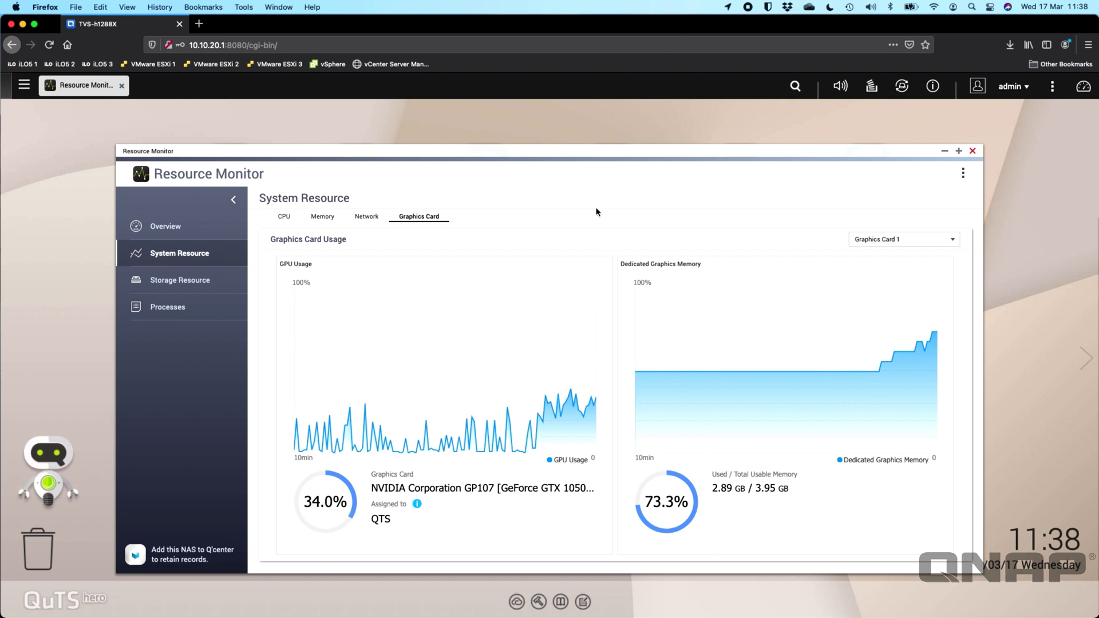
- With GPU memory at 2.89 GB of 3.95 GB, return to the Plex dashboard Space
key(ctrl+Right)
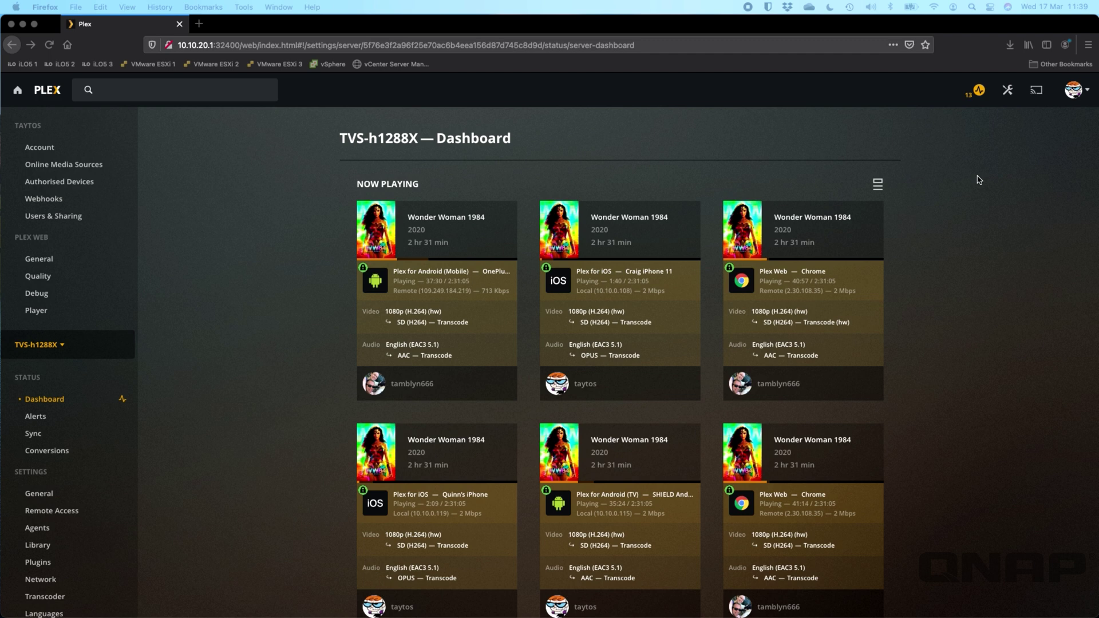
- Switch back to the Resource Monitor GPU charts with Ctrl+Left
key(ctrl+Left)
scroll(898, 331, down, 2)
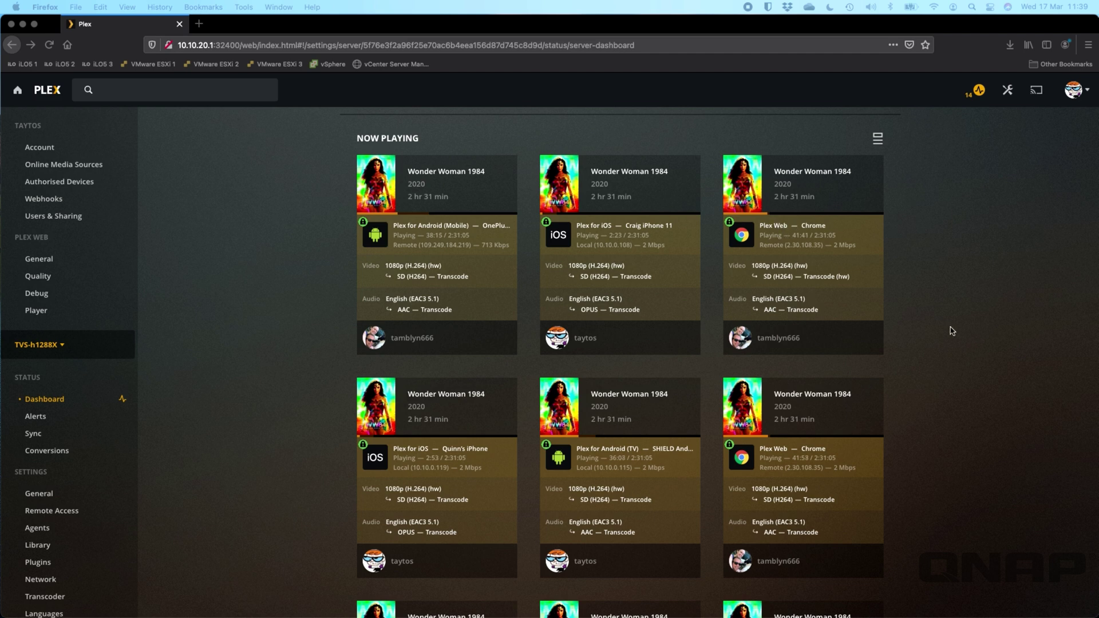
scroll(952, 331, down, 3)
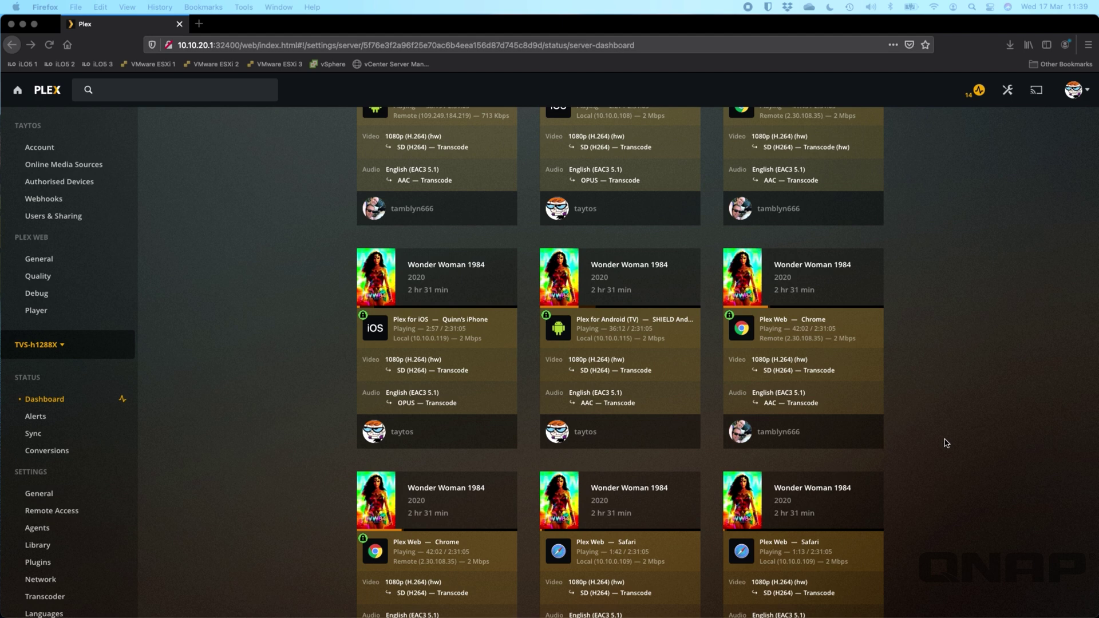
scroll(946, 442, down, 3)
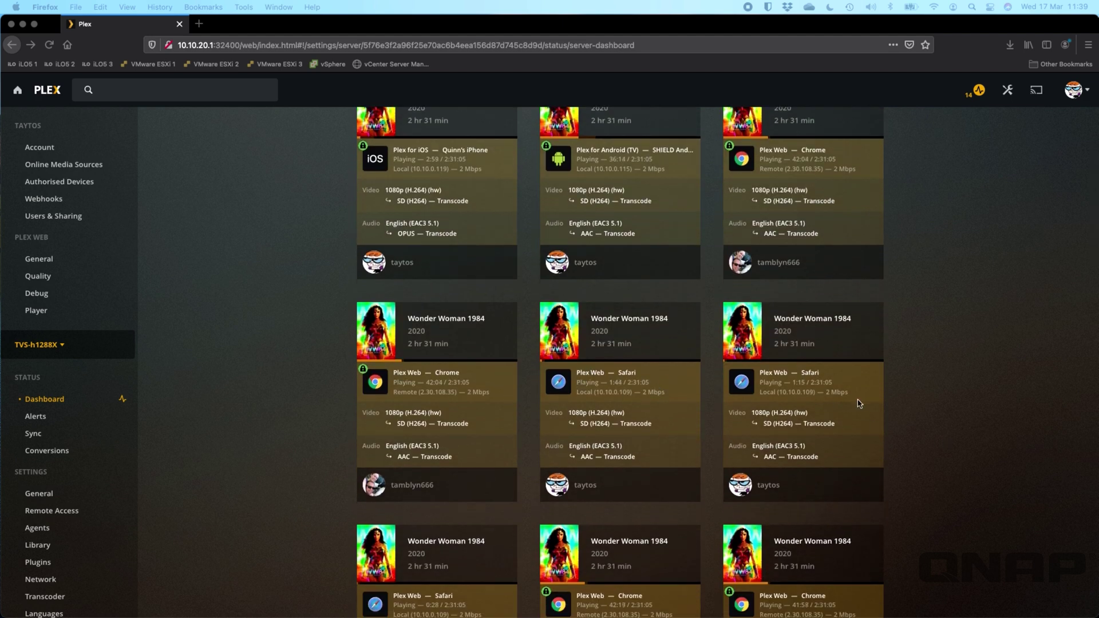
scroll(951, 403, down, 4)
scroll(950, 402, down, 2)
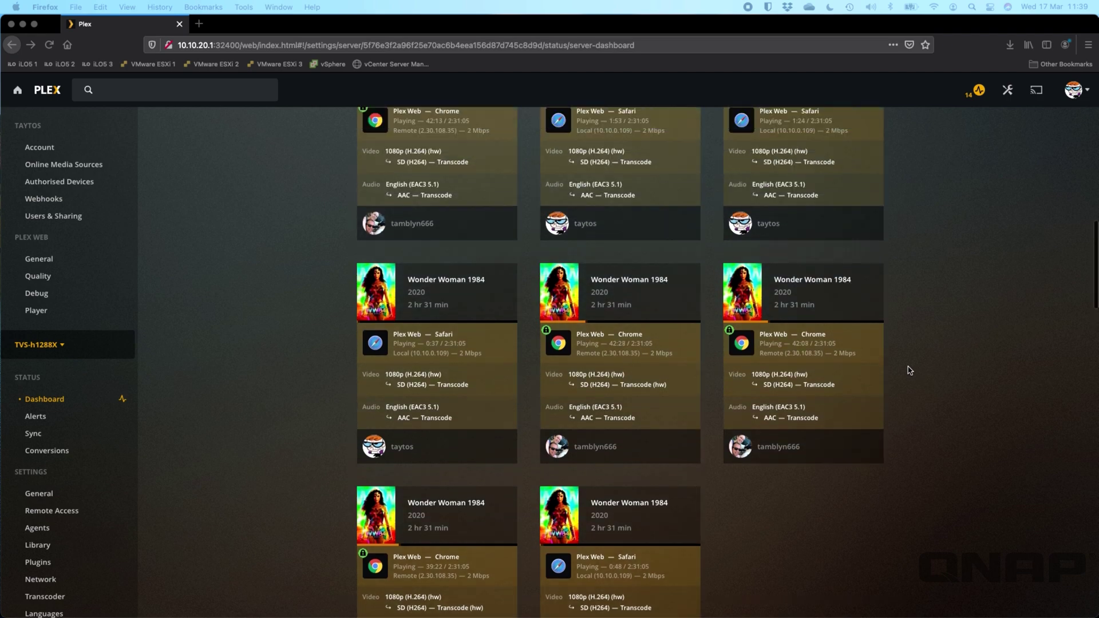
scroll(908, 368, up, 2)
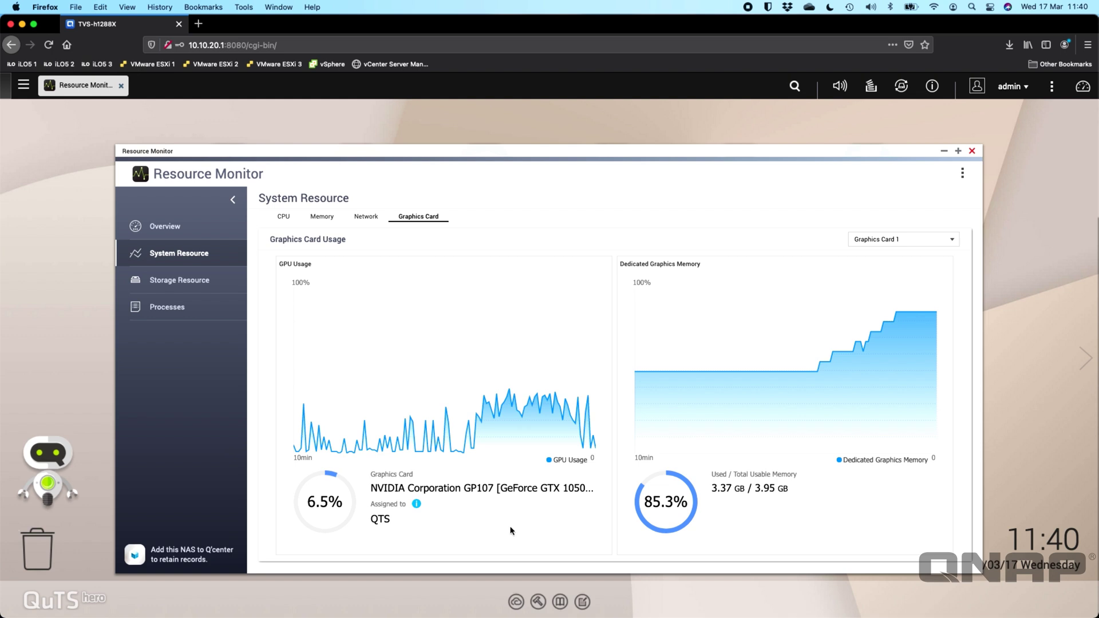
- Close the Resource Monitor window with its GPU usage graphs
click(971, 150)
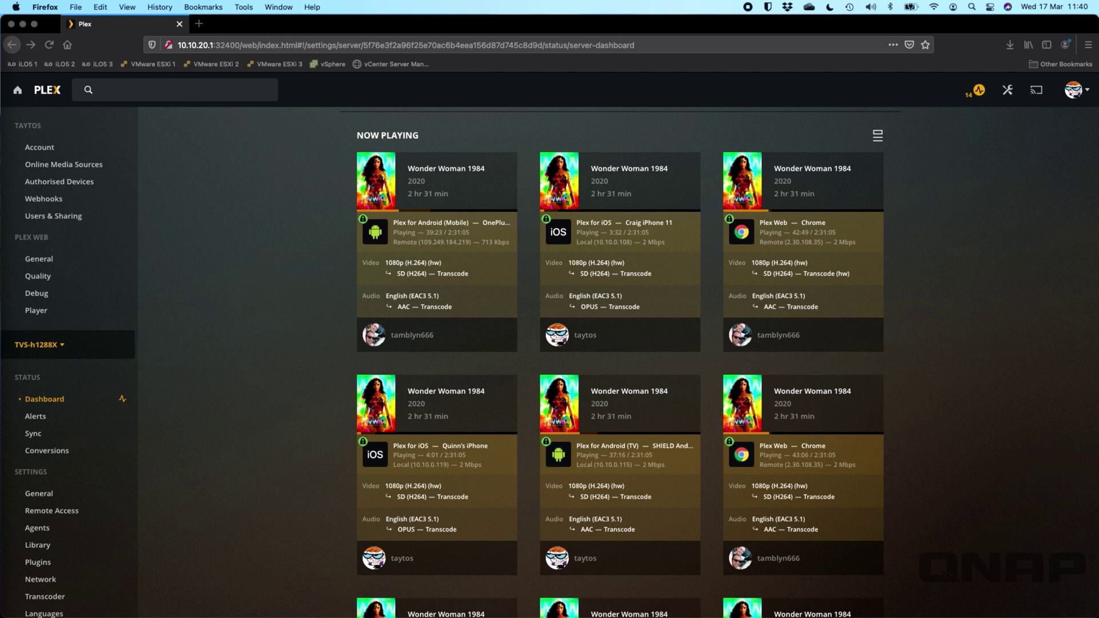
- Review the TVS-h1288X dashboard's Wonder Woman 1984 sessions, each transcoding 1080p video to SD
click(204, 270)
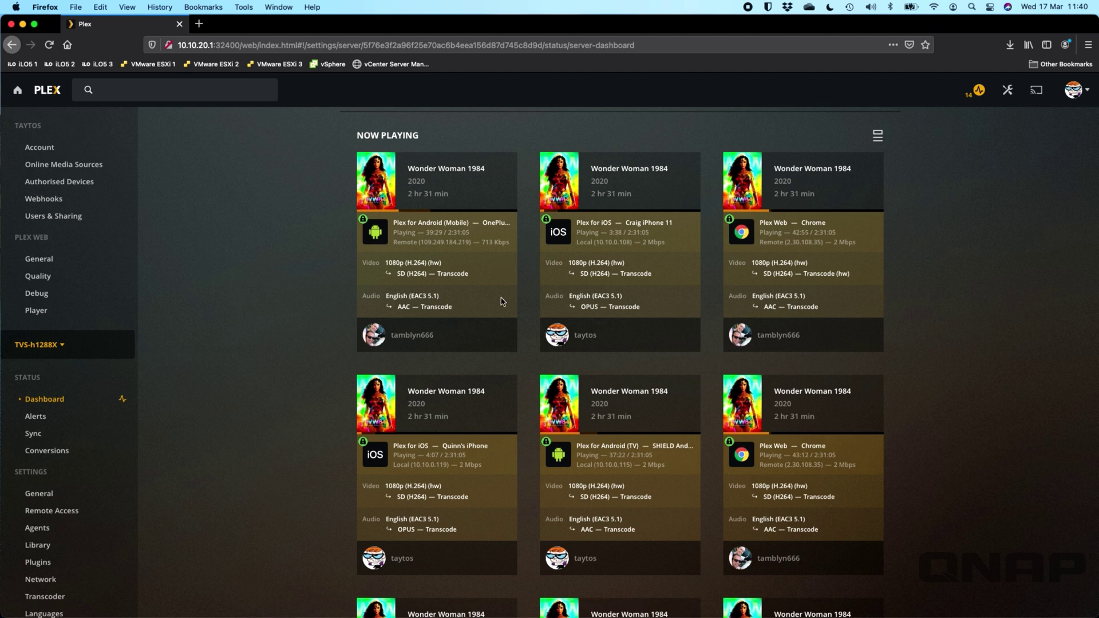
scroll(948, 388, down, 10)
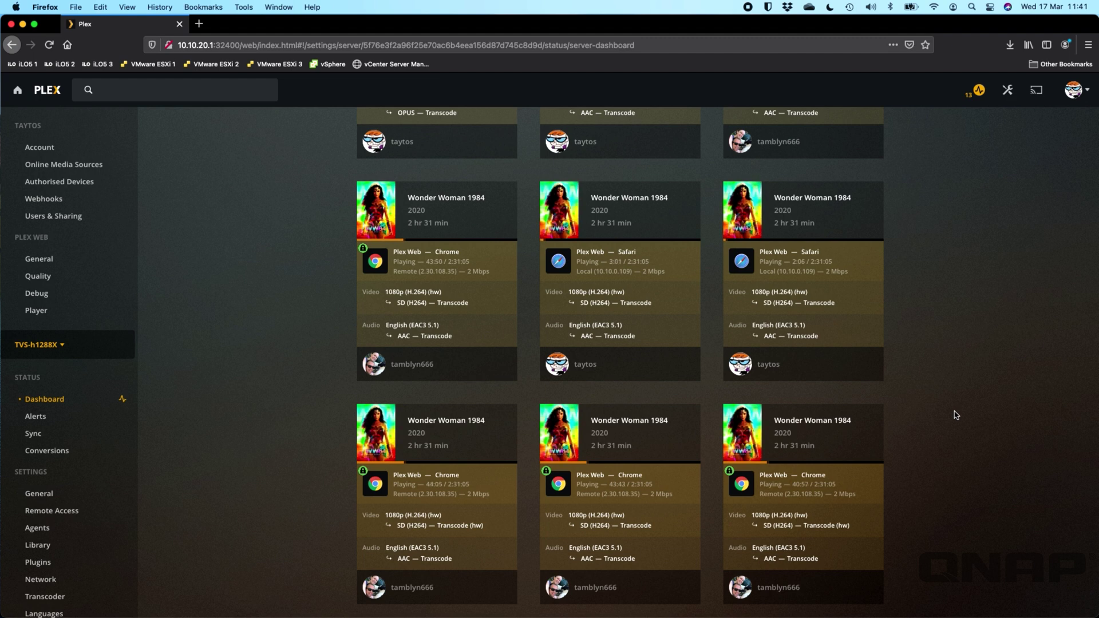
scroll(950, 395, down, 5)
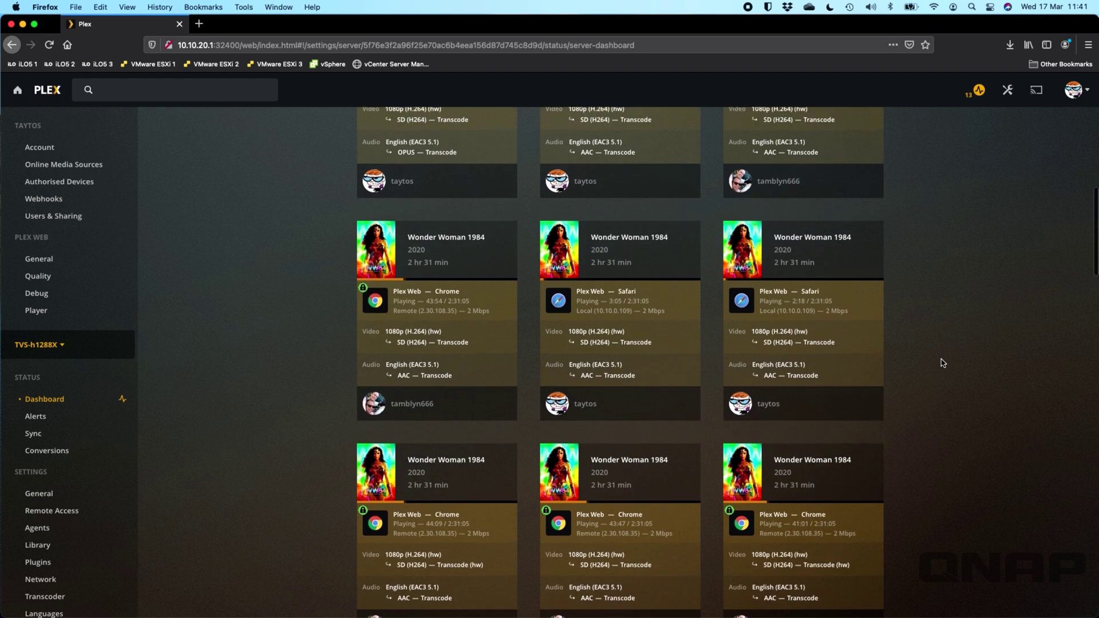
scroll(942, 363, up, 3)
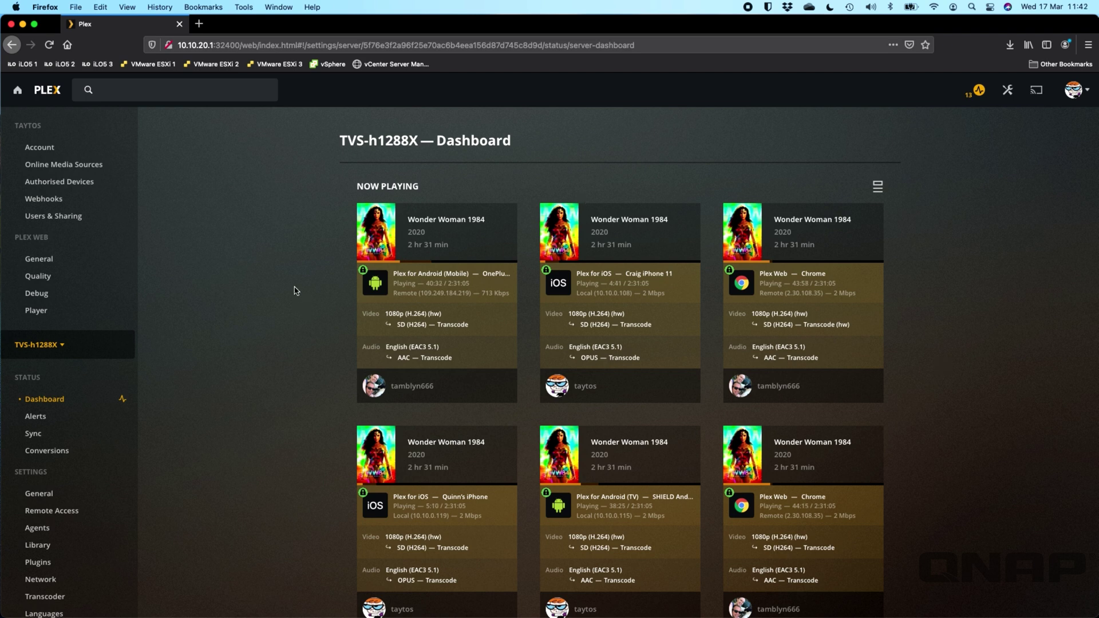
- Open the Wonder Woman 1984 details page and show its Media Info
click(456, 221)
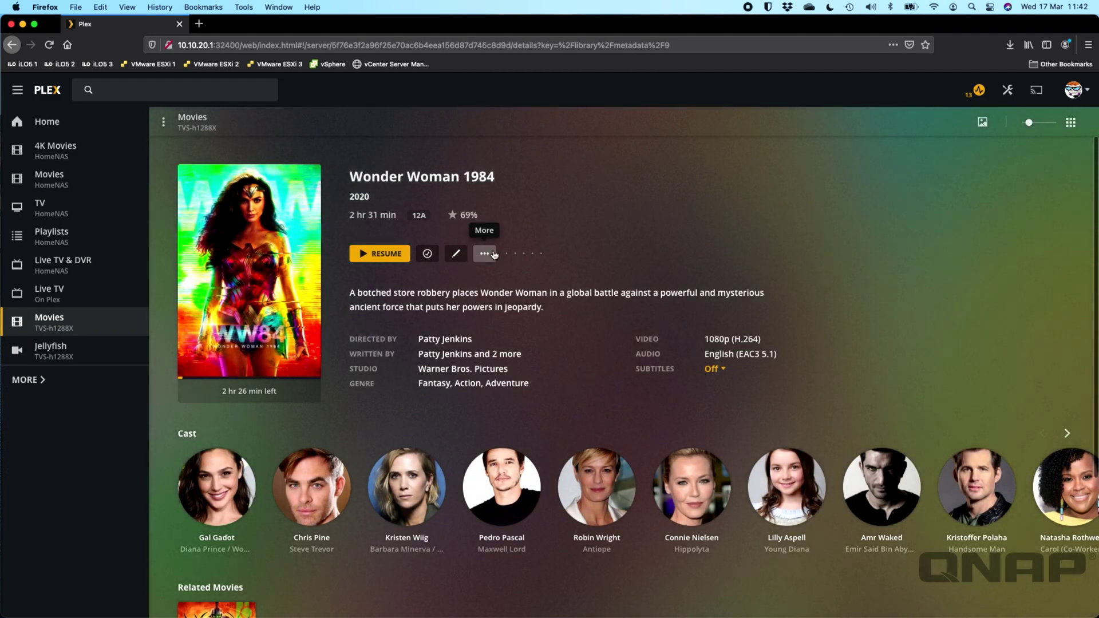
click(493, 254)
click(506, 523)
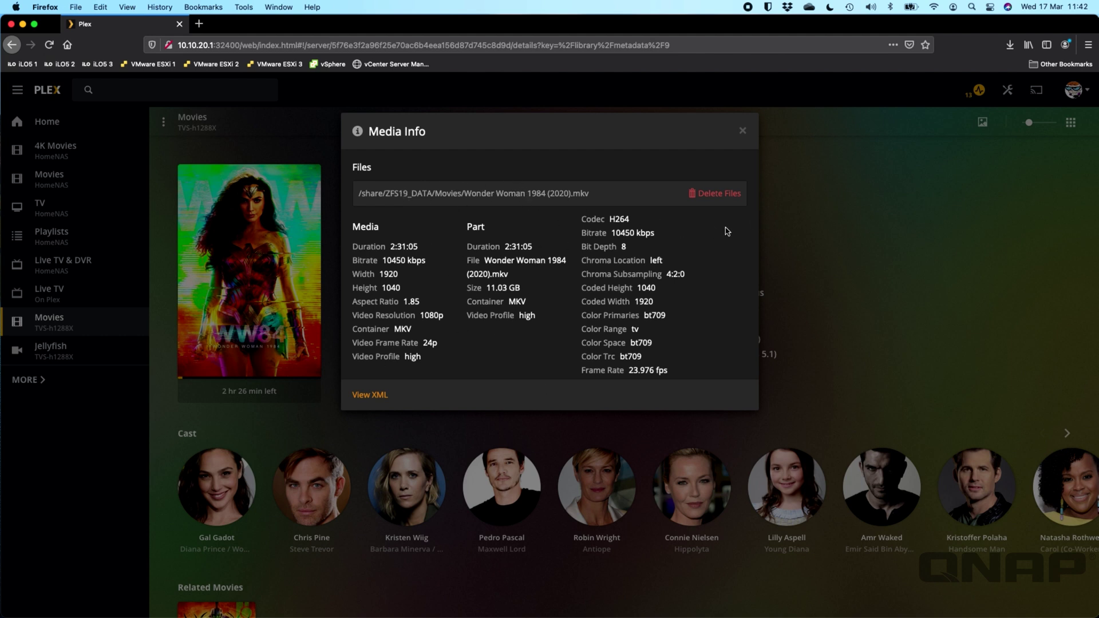
- Review the media info (1080p H.264 video, English EAC3 5.1 audio), then close it
drag(385, 194, 430, 194)
click(748, 239)
scroll(696, 329, down, 4)
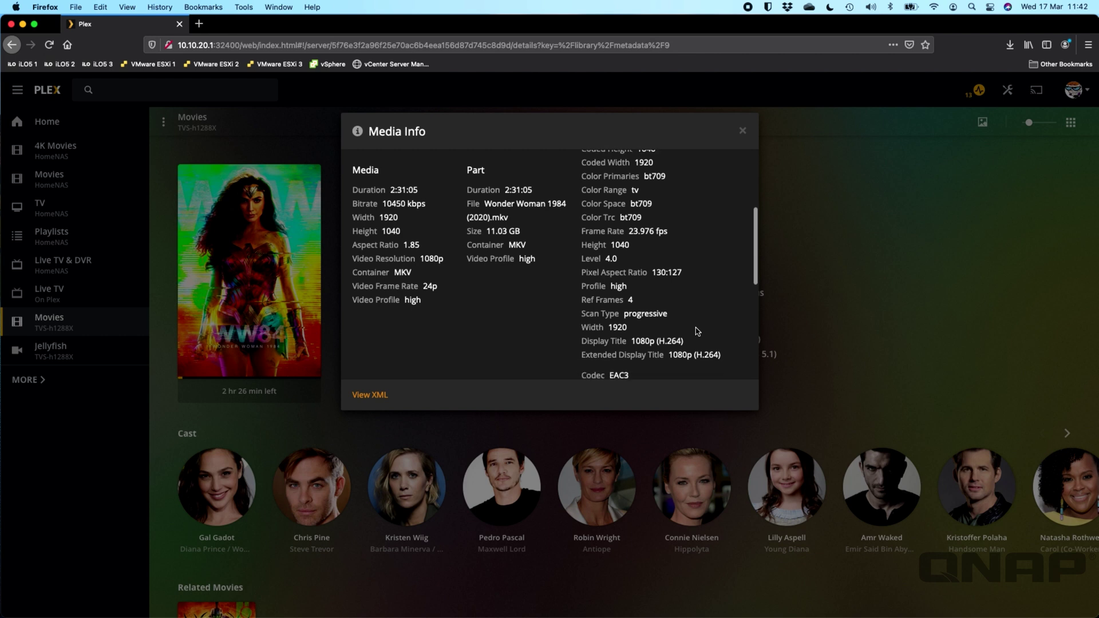
scroll(697, 331, down, 3)
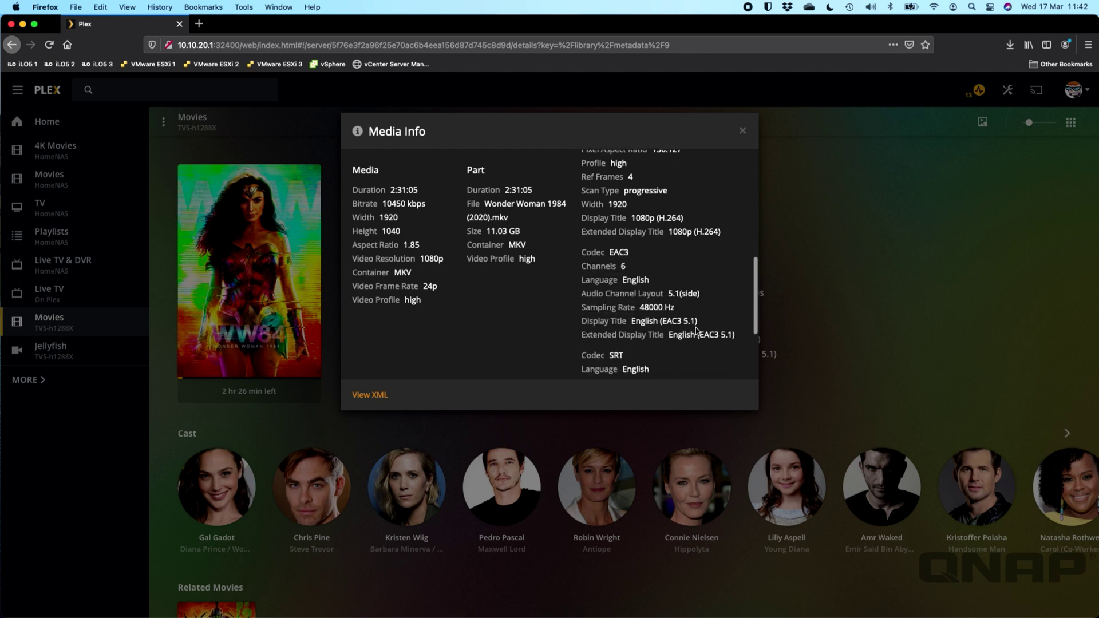
scroll(698, 331, down, 2)
scroll(697, 331, up, 5)
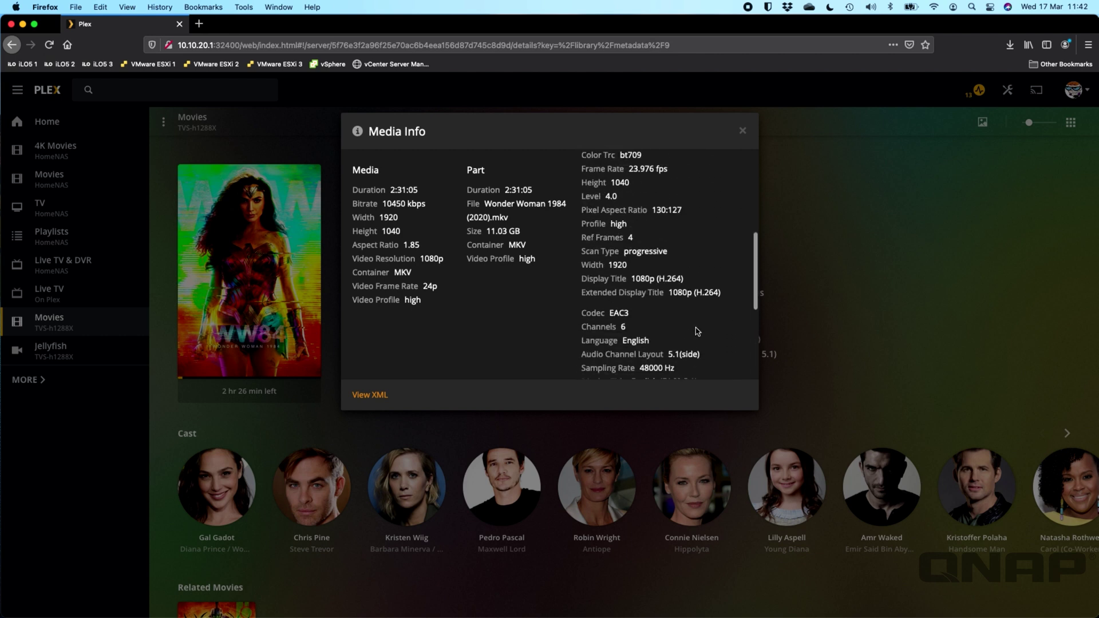
scroll(697, 331, up, 3)
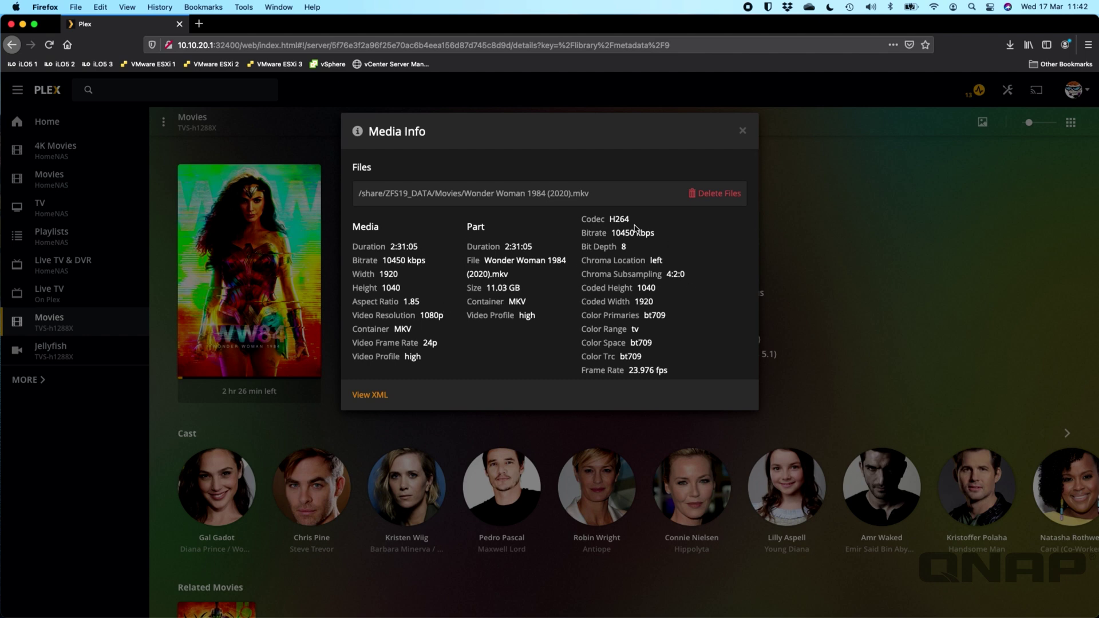
click(742, 131)
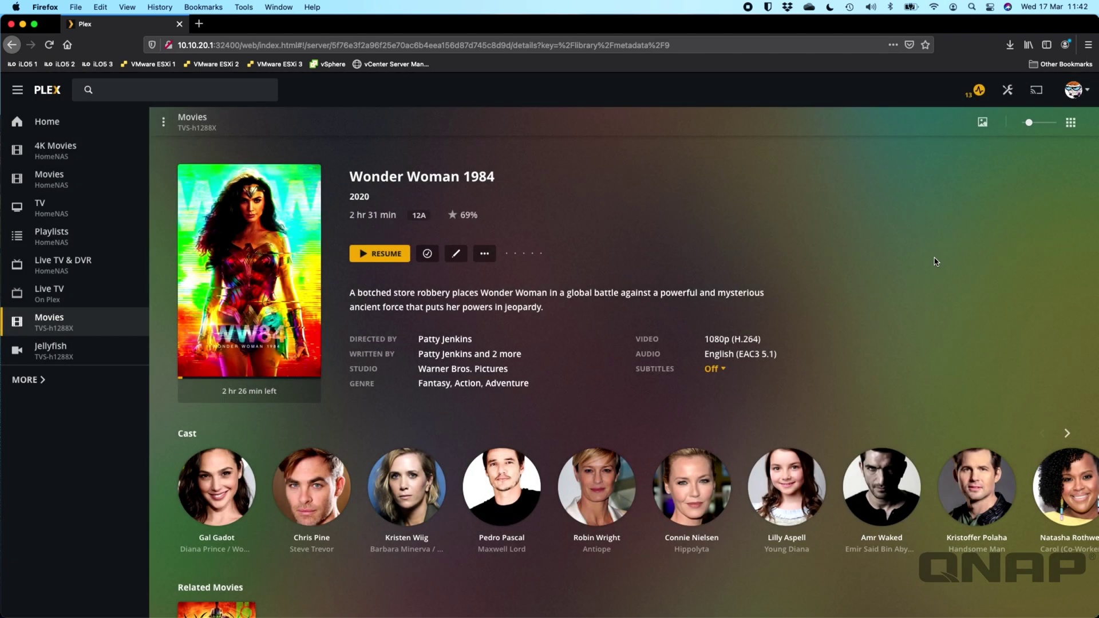